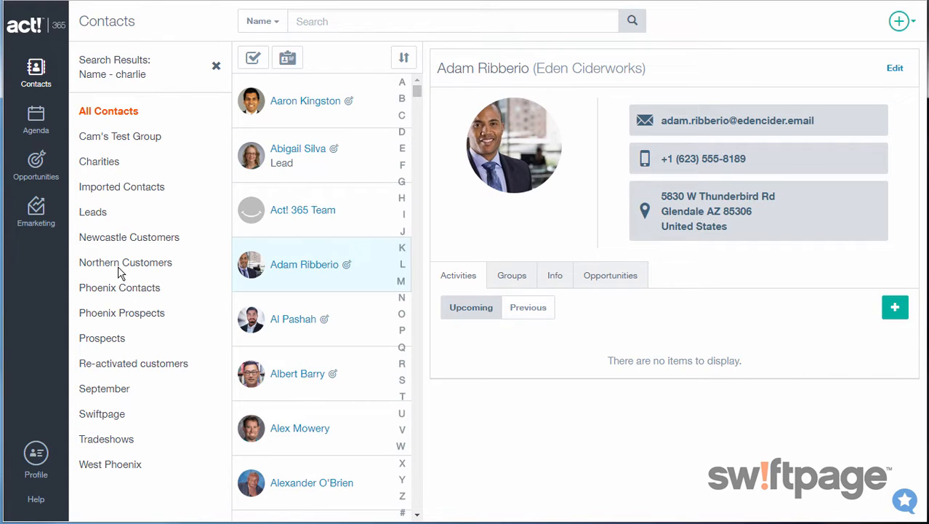
Show the Basic template collection in the Emarketing Template Manager.
left_click(36, 210)
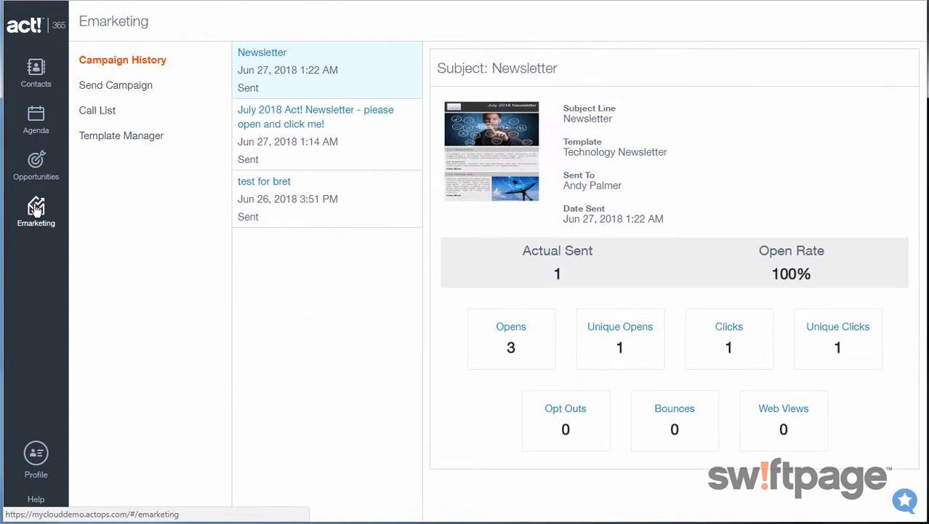
left_click(132, 139)
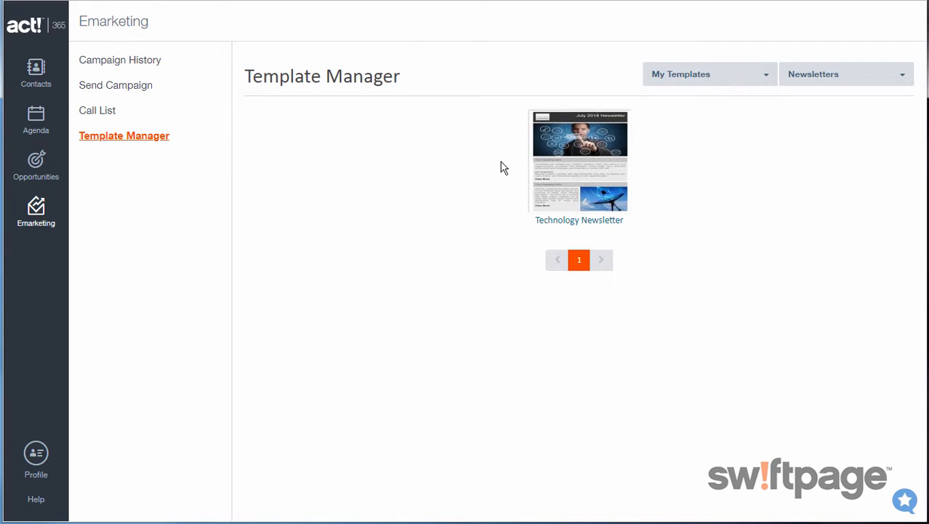
left_click(743, 83)
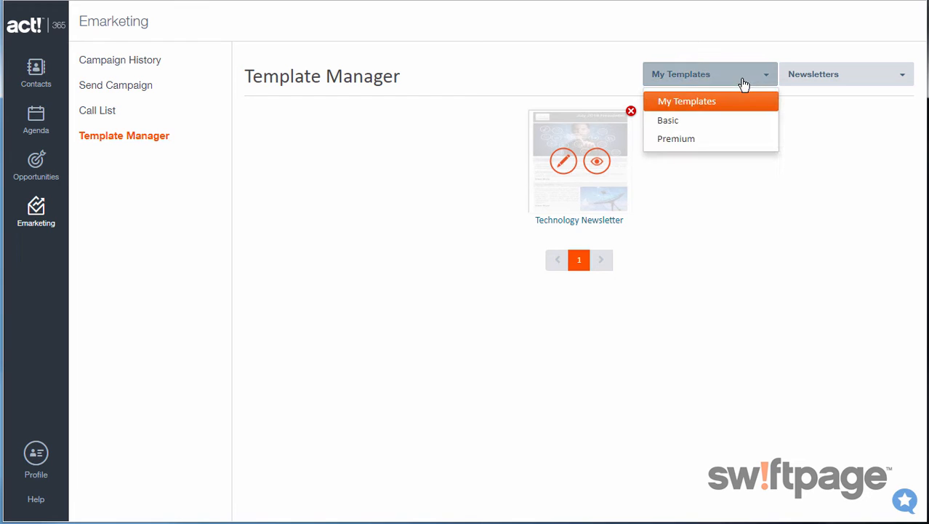
left_click(724, 120)
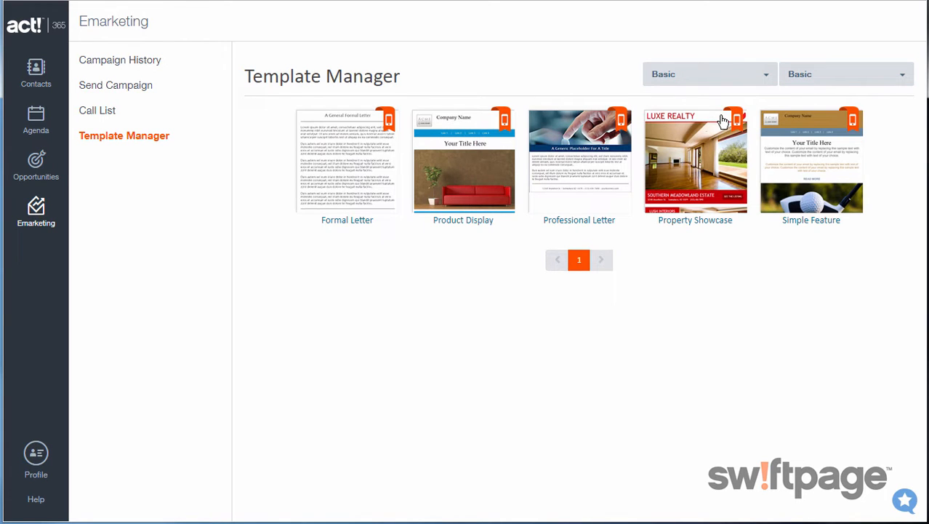
Copy the Product Display template to My Templates in a new category "Product Promotions", naming it "Furniture Sale".
mouse_move(450, 165)
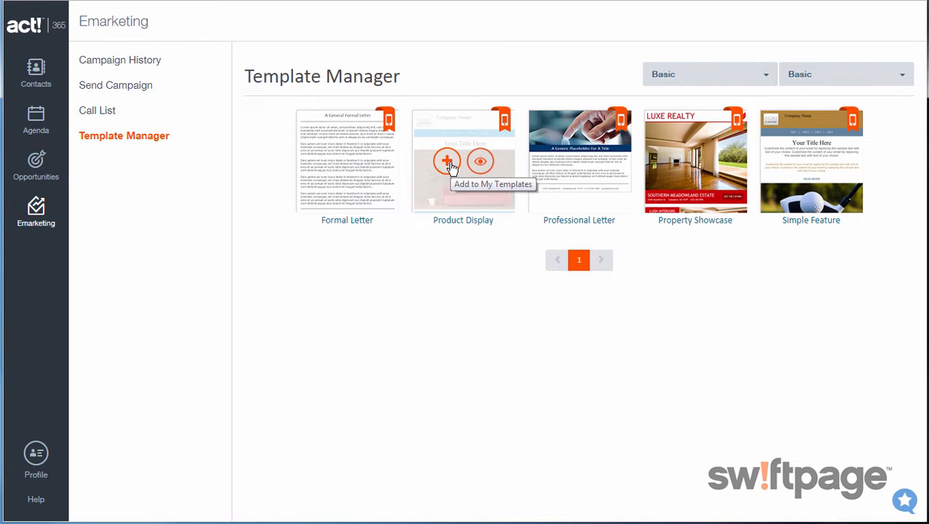
left_click(449, 164)
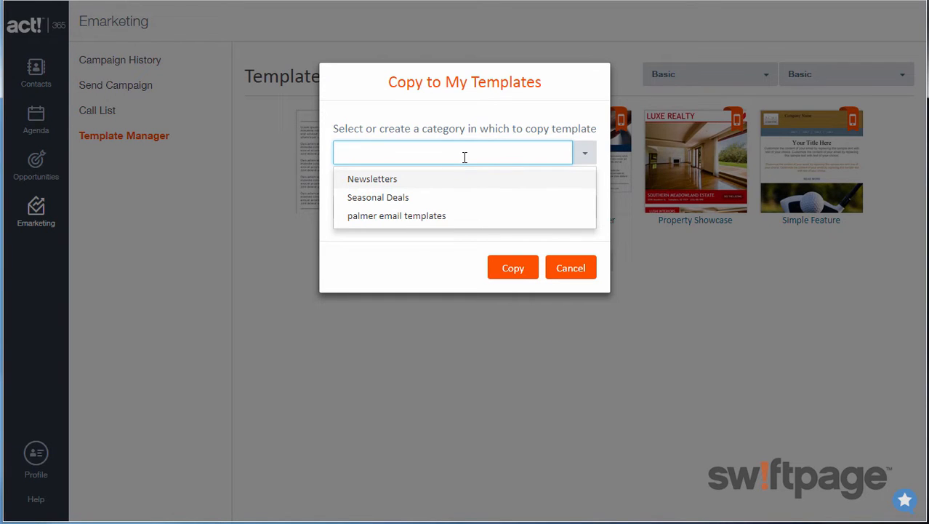
type("Product P")
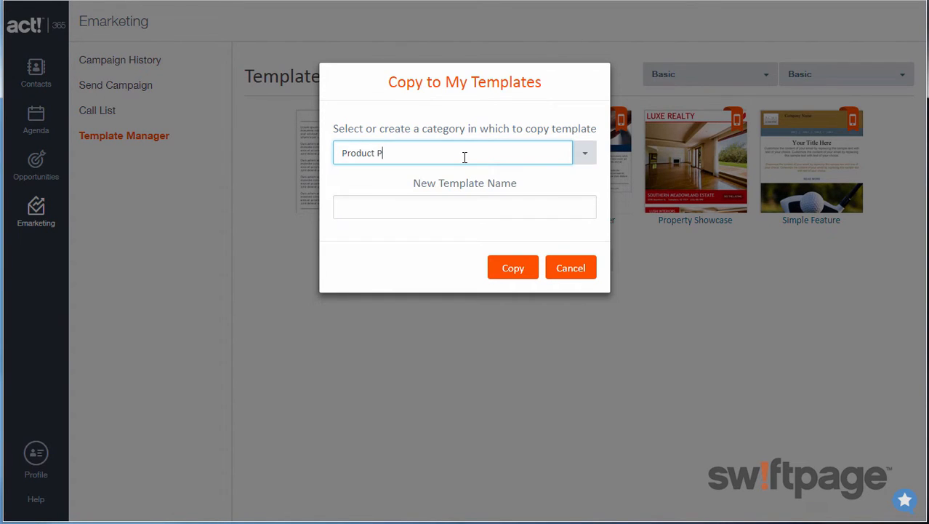
type("romotions")
left_click(465, 210)
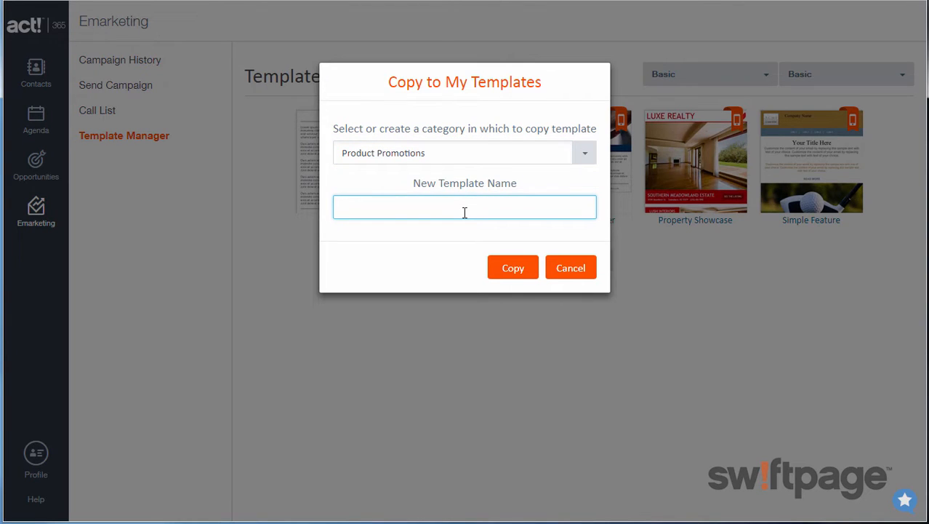
type("Furniture Sale")
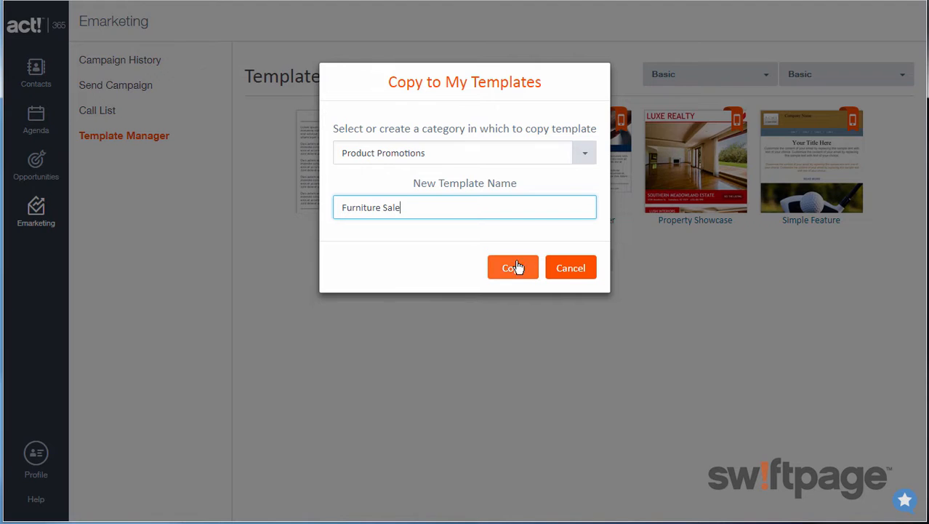
left_click(514, 268)
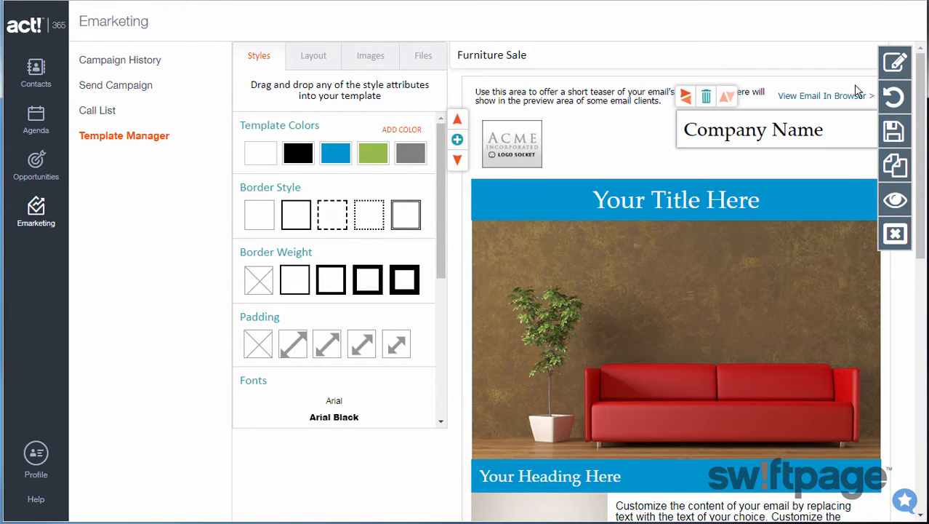
Switch the template to text editing and replace the teaser text above the logo with "Don't miss this furniture sale!".
left_click(897, 68)
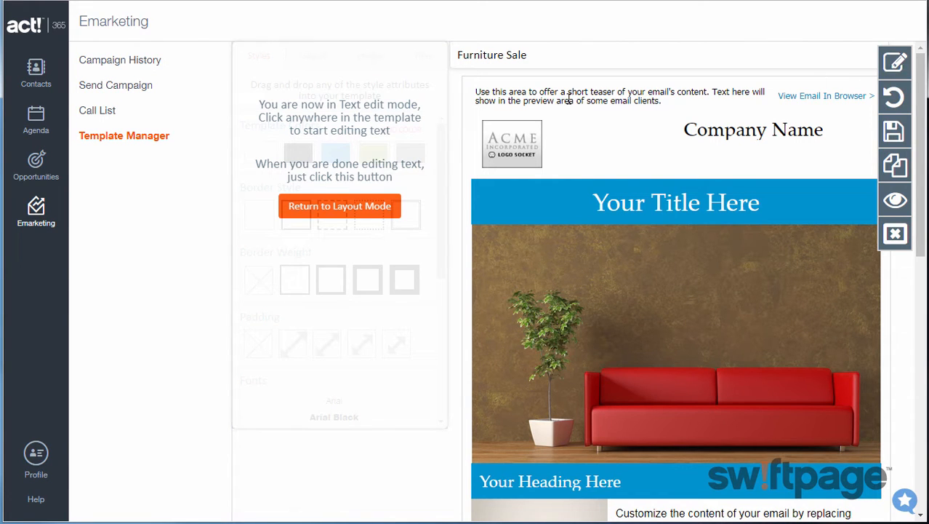
left_click_drag(477, 91, 661, 102)
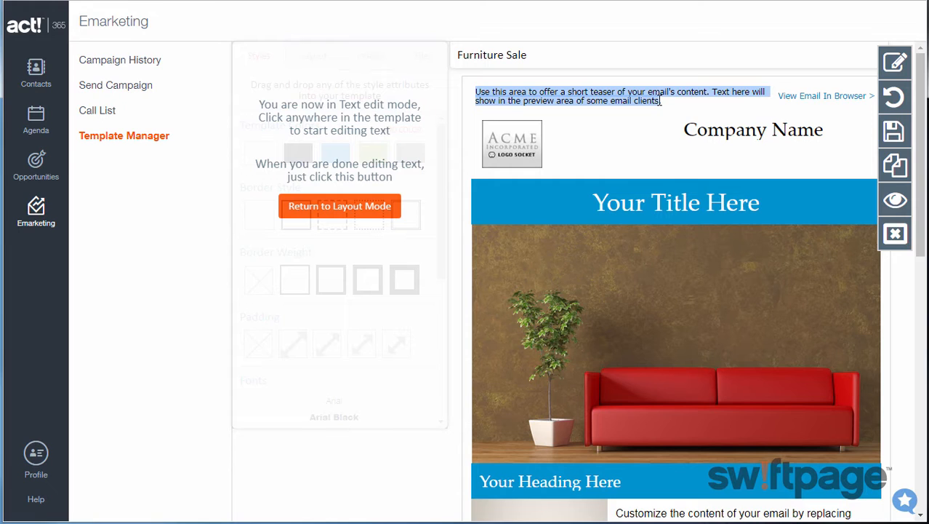
type("Don't miss this furniture sale!")
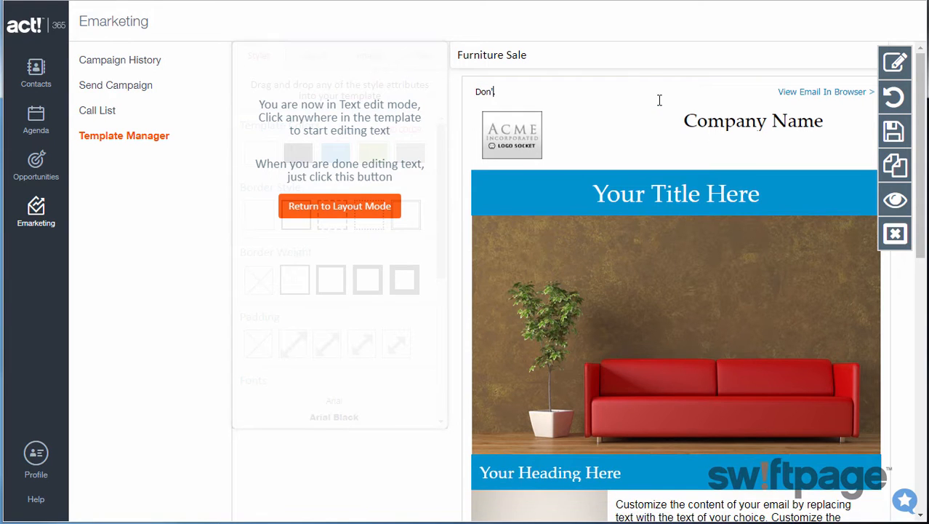
Replace the main title with "Couches!" and set its font to Century Gothic.
triple_click(662, 187)
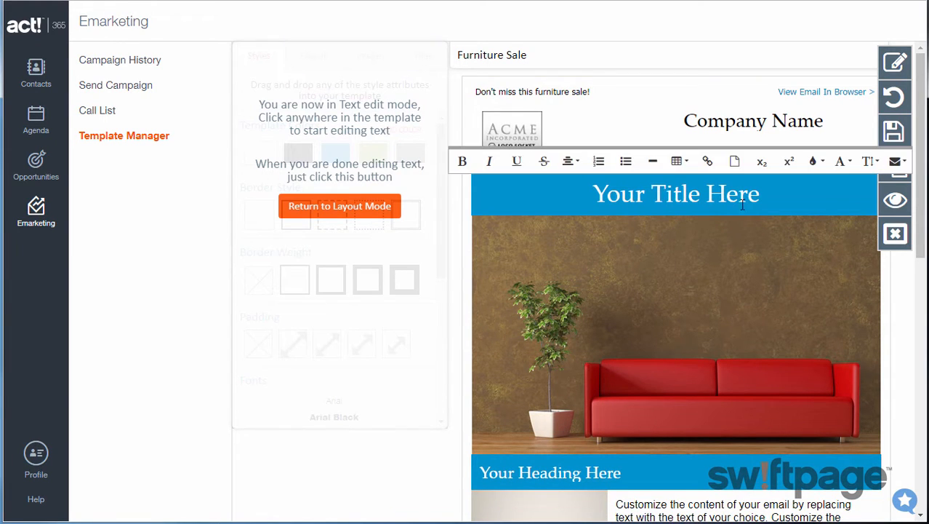
type("Couches!")
left_click_drag(726, 193, 626, 210)
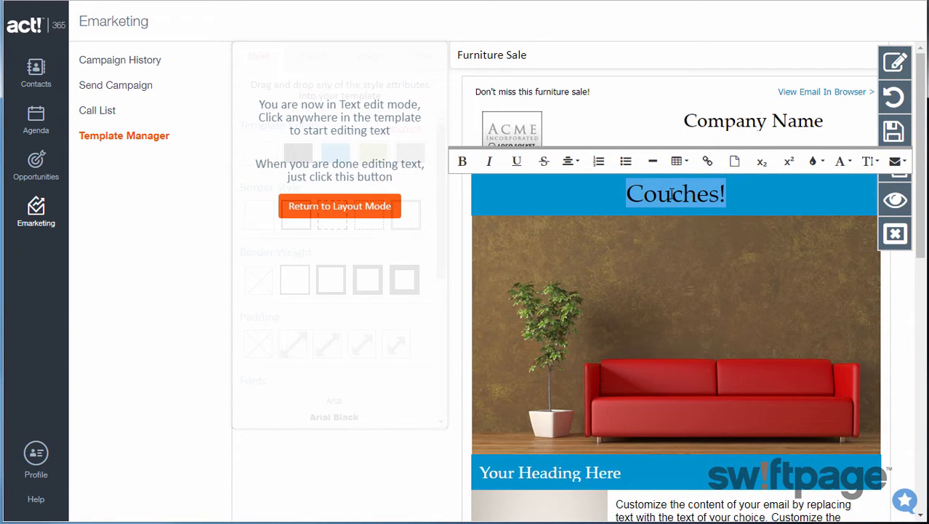
left_click(842, 160)
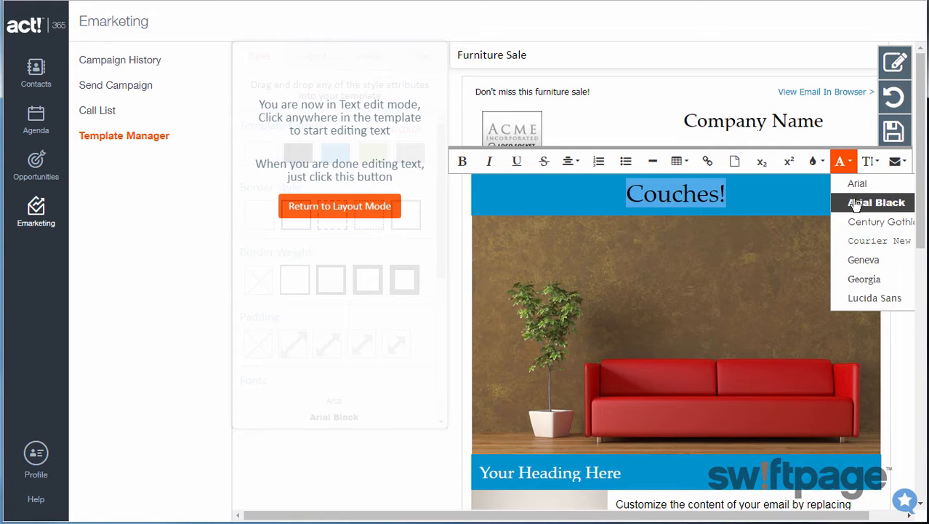
left_click(863, 222)
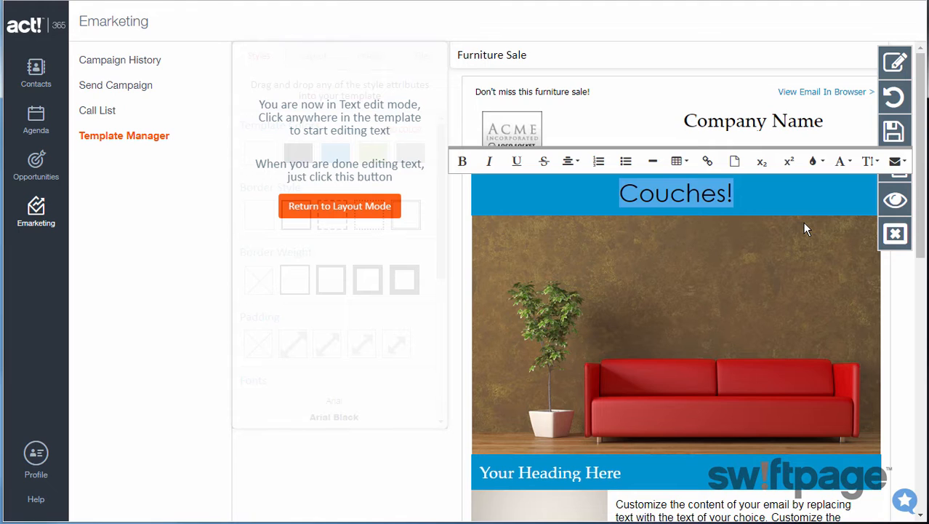
Replace the three section headings with "Tiny Chairs!", "Hipster Chairs!" and "Salmon Colored Chairs!" in order, and return to layout mode.
scroll(805, 229, "down", 3)
left_click_drag(624, 270, 481, 285)
type("Tiny Chairs!")
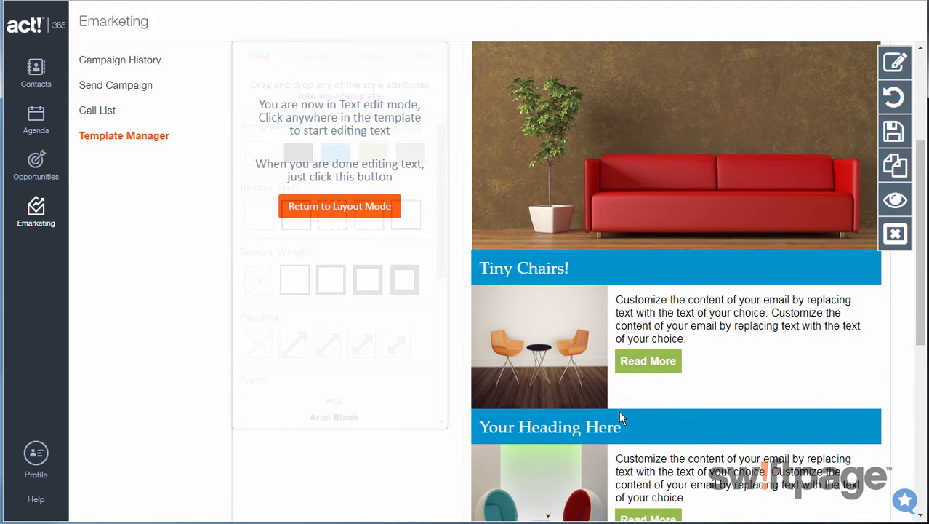
scroll(619, 410, "down", 3)
left_click_drag(622, 223, 480, 224)
type("Hipster Chairs!")
left_click_drag(542, 378, 477, 388)
type("Salmon Colored Chairs!")
scroll(750, 273, "up", 3)
scroll(749, 273, "up", 2)
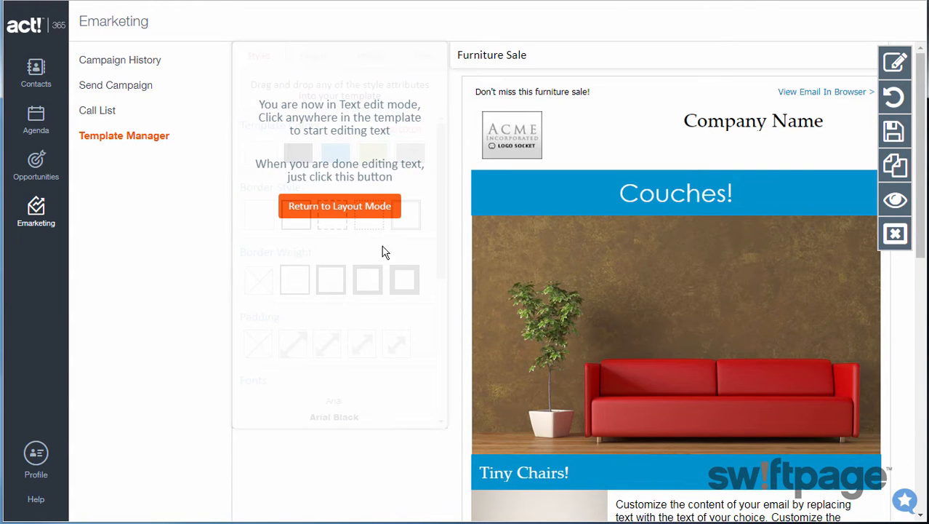
left_click(333, 207)
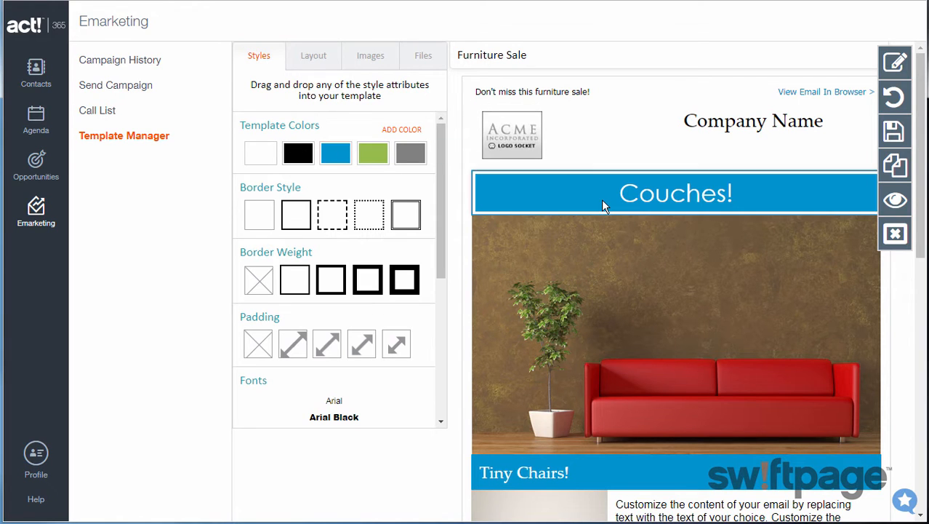
Apply the green template color to the background of the whole template, and undo it.
left_click_drag(601, 199, 602, 199)
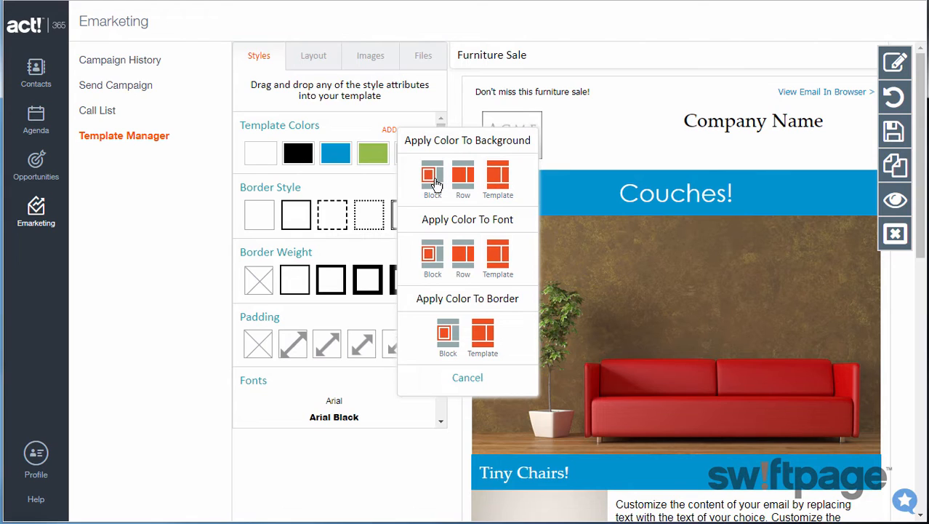
left_click(499, 177)
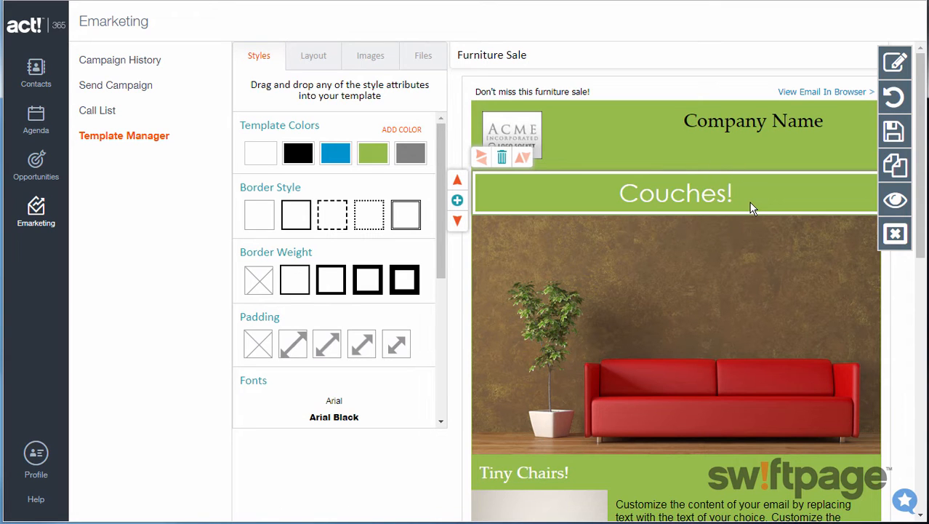
left_click(896, 98)
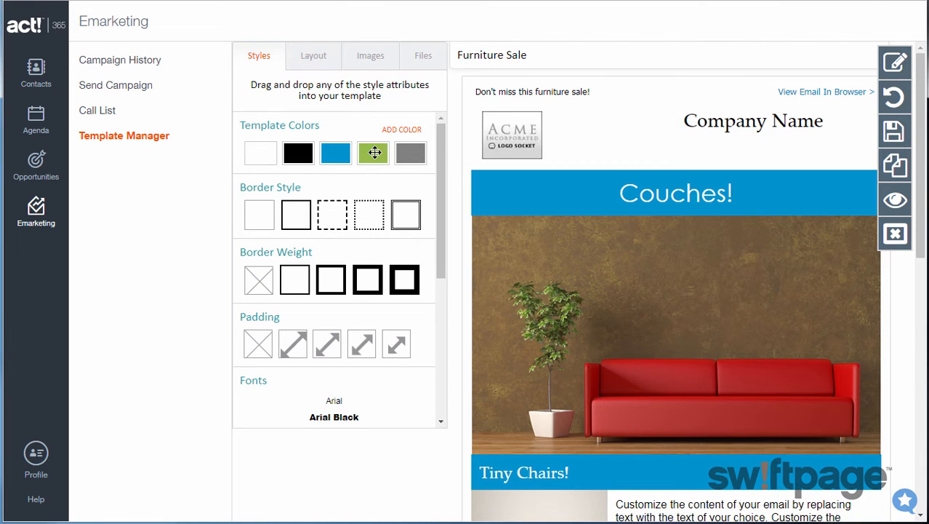
Apply the green template color to the "Couches!" row's background and add a solid border to its block.
left_click_drag(373, 153, 536, 181)
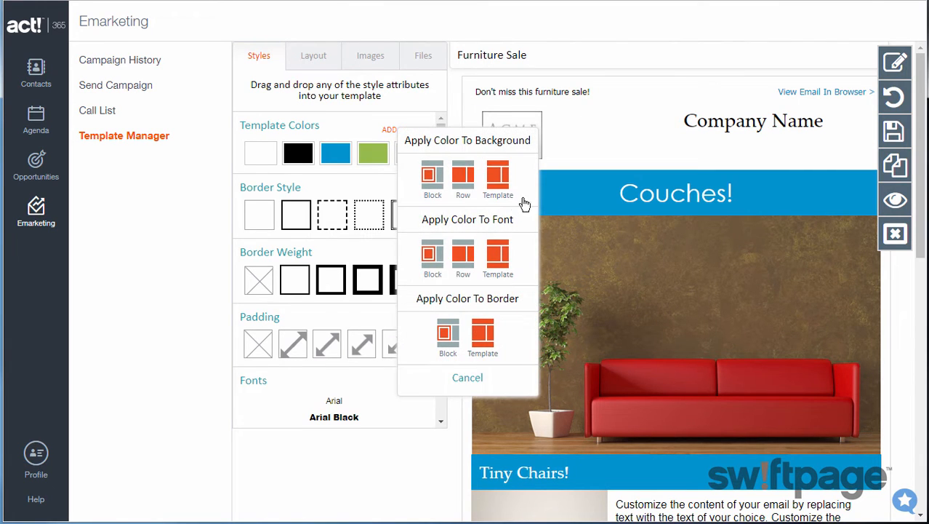
left_click(463, 179)
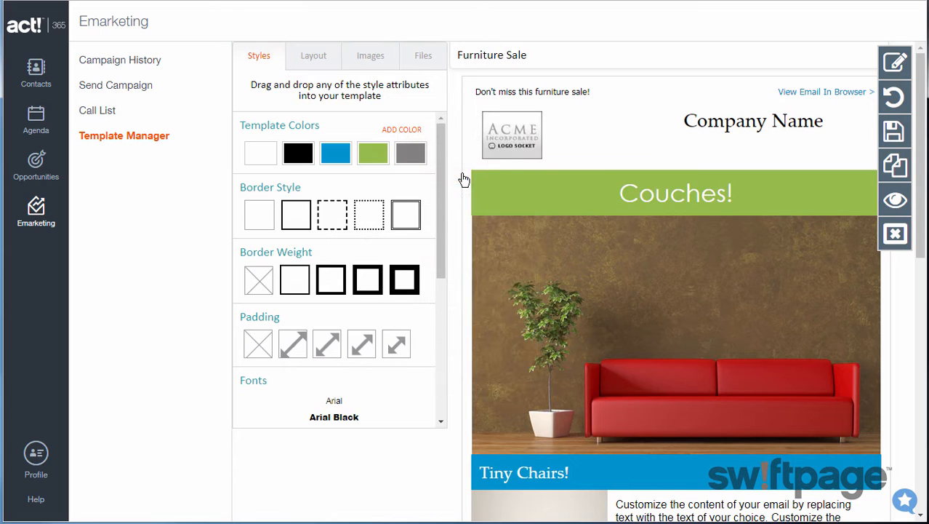
left_click_drag(300, 216, 504, 203)
left_click(417, 258)
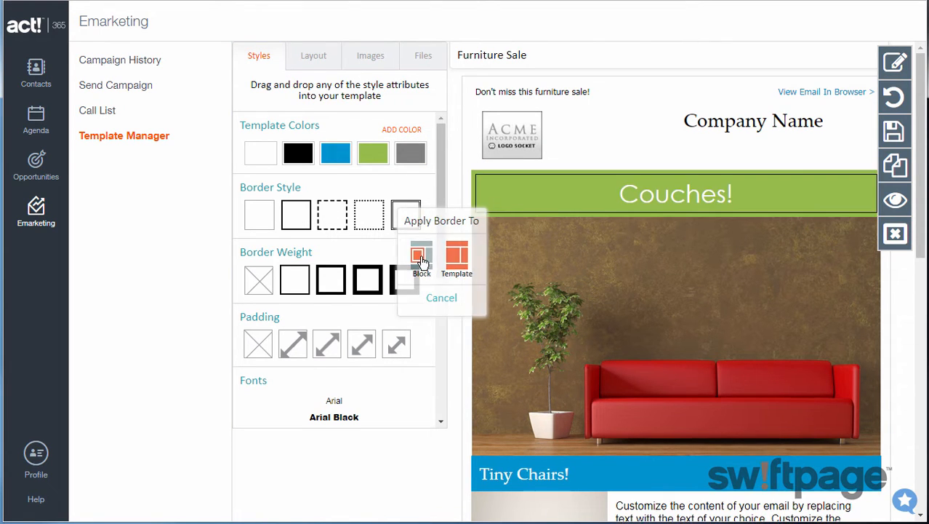
Set the "Couches!" block's border to the second-heaviest weight and color that border white.
left_click_drag(368, 281, 516, 193)
left_click(423, 260)
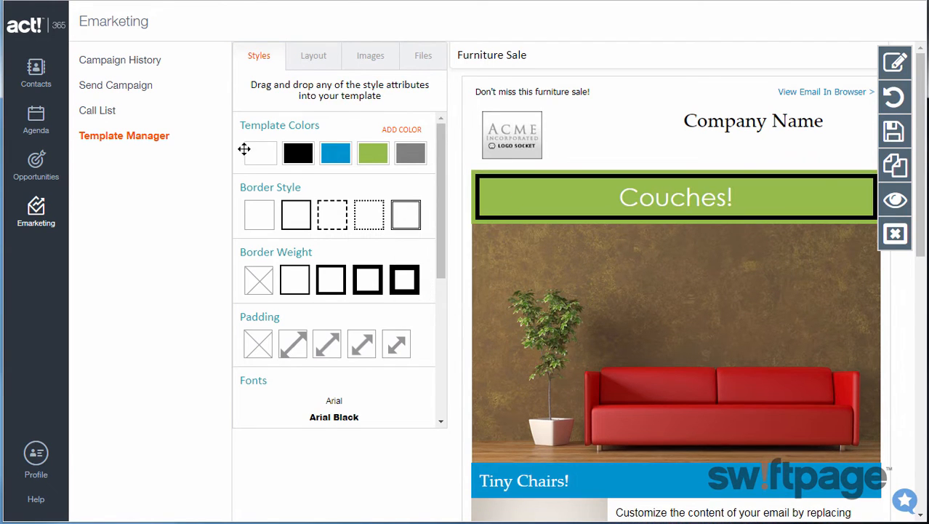
left_click_drag(246, 149, 493, 198)
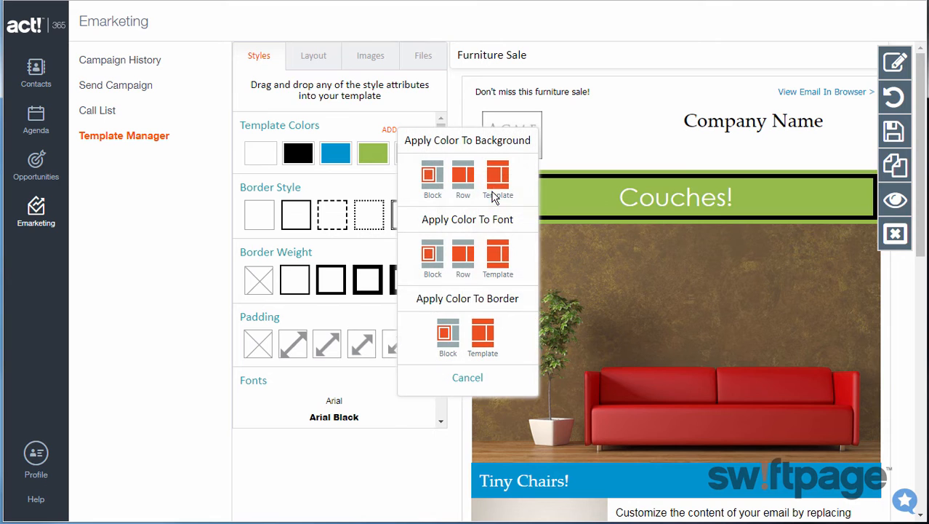
left_click(448, 336)
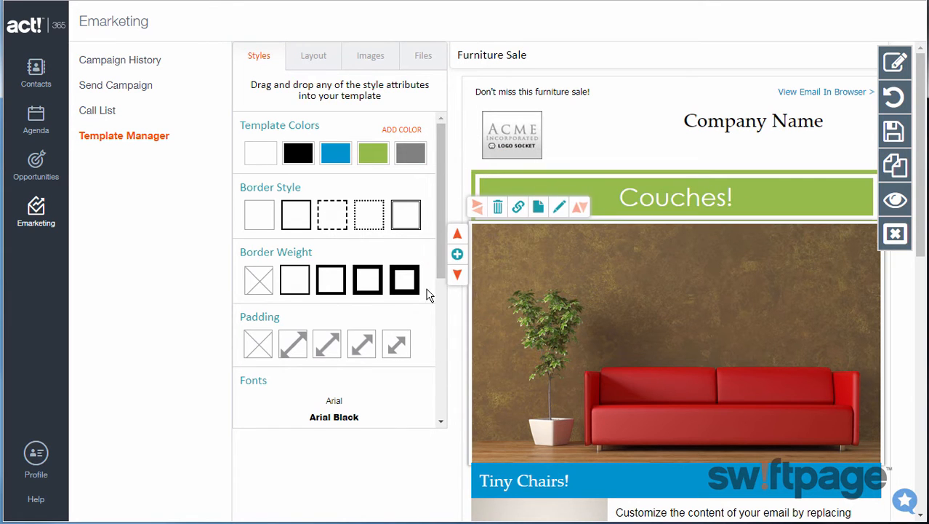
Insert a three-column text row below the "Salmon Colored Chairs!" section, above the divider line.
left_click_drag(438, 234, 421, 396)
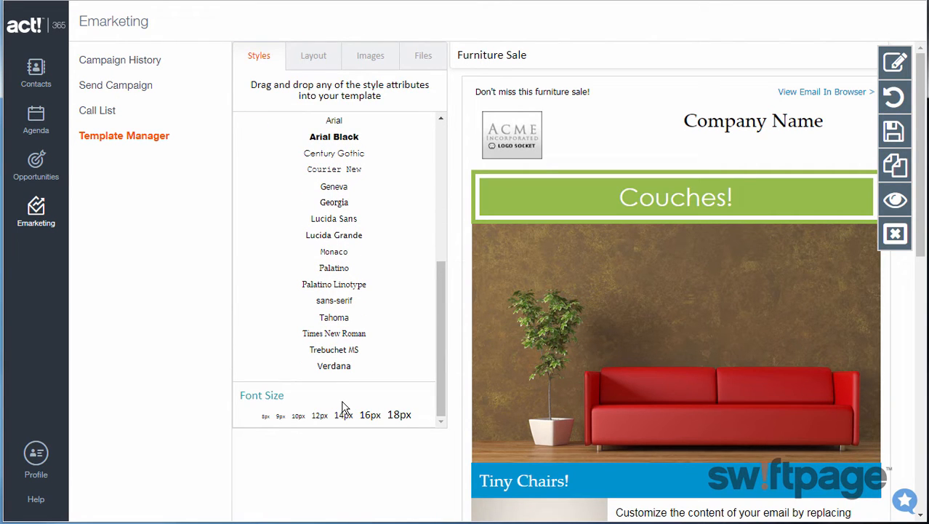
left_click(314, 58)
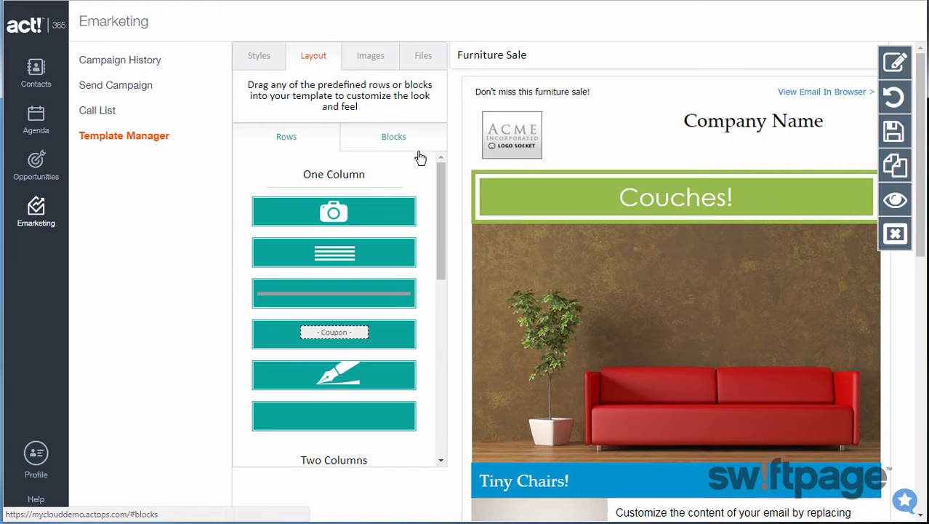
left_click_drag(439, 188, 440, 367)
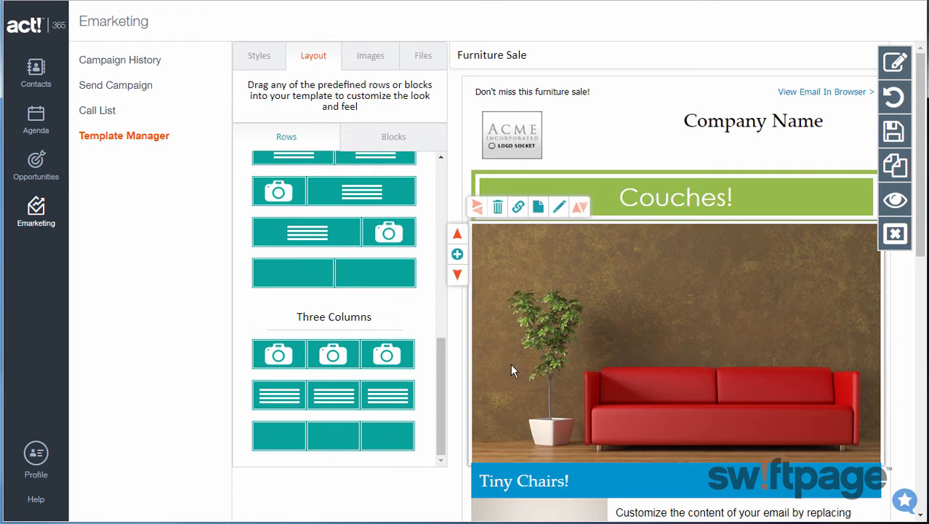
scroll(791, 288, "down", 8)
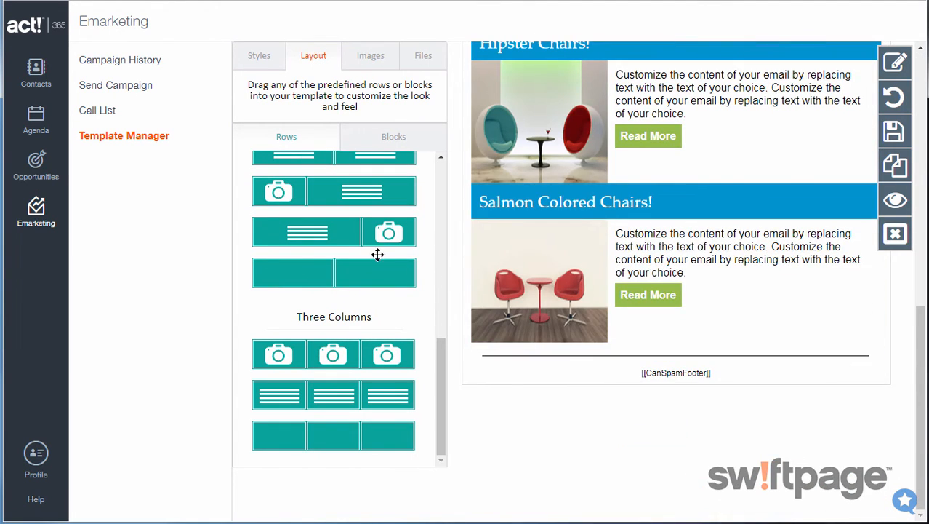
left_click_drag(332, 386, 646, 360)
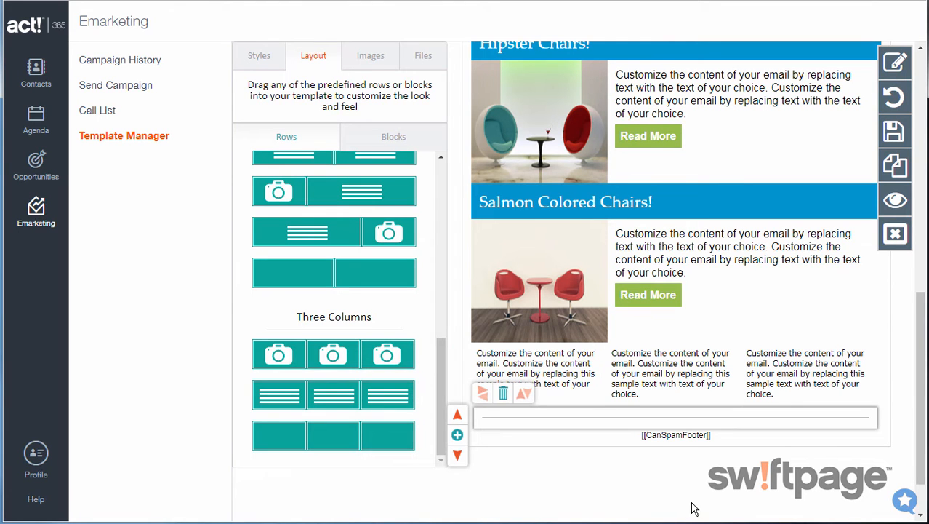
scroll(726, 410, "up", 10)
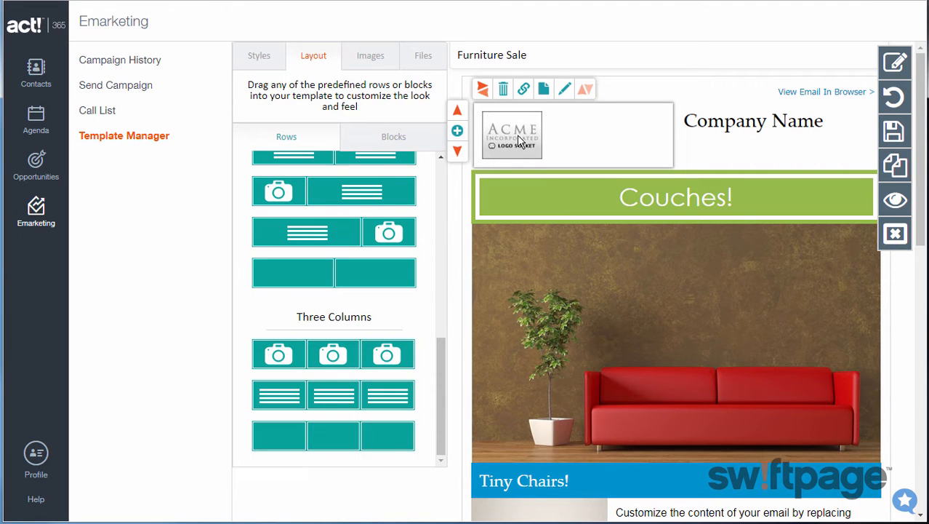
Upload logo-organik.png to the Logos image category and replace the ACME placeholder logo in the header with it.
left_click(370, 58)
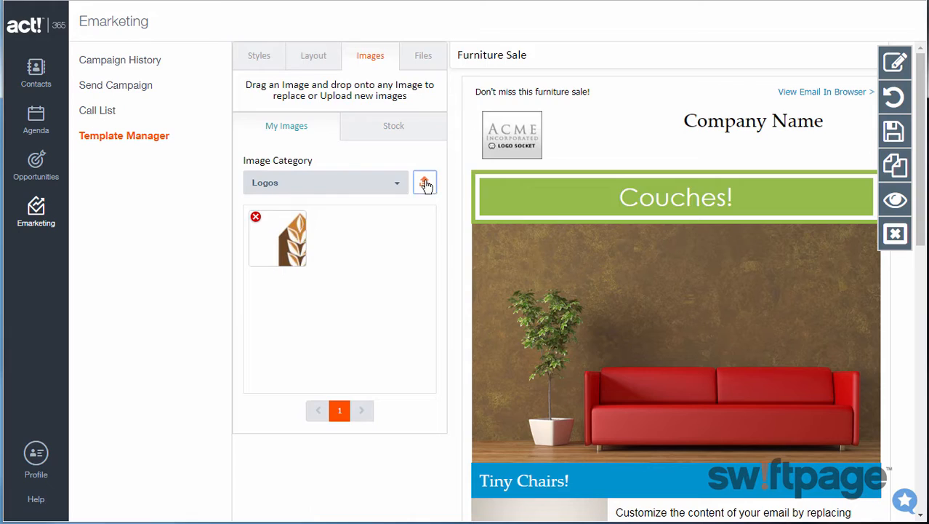
left_click(424, 181)
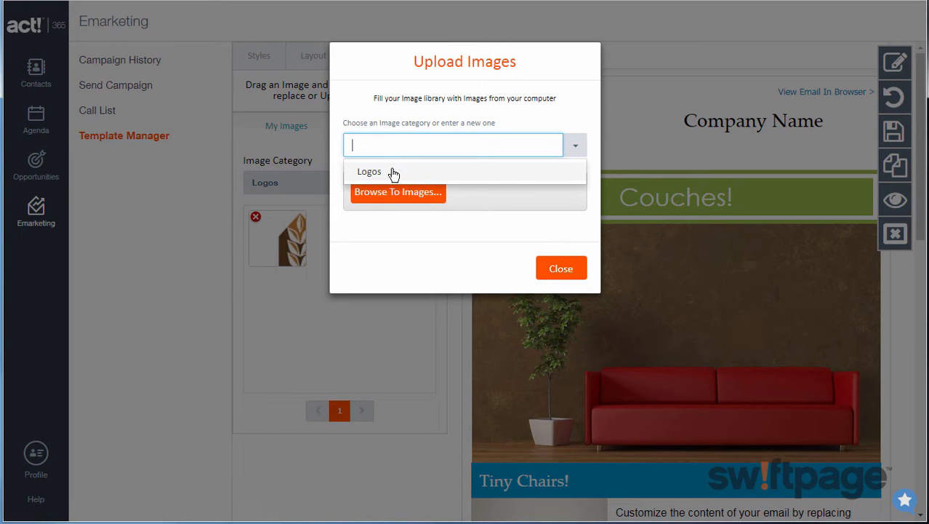
left_click(370, 172)
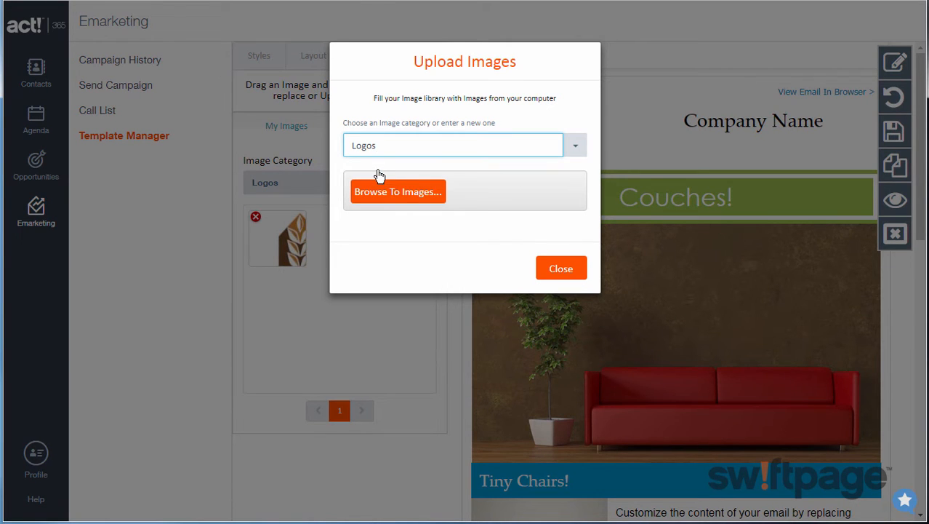
left_click(401, 193)
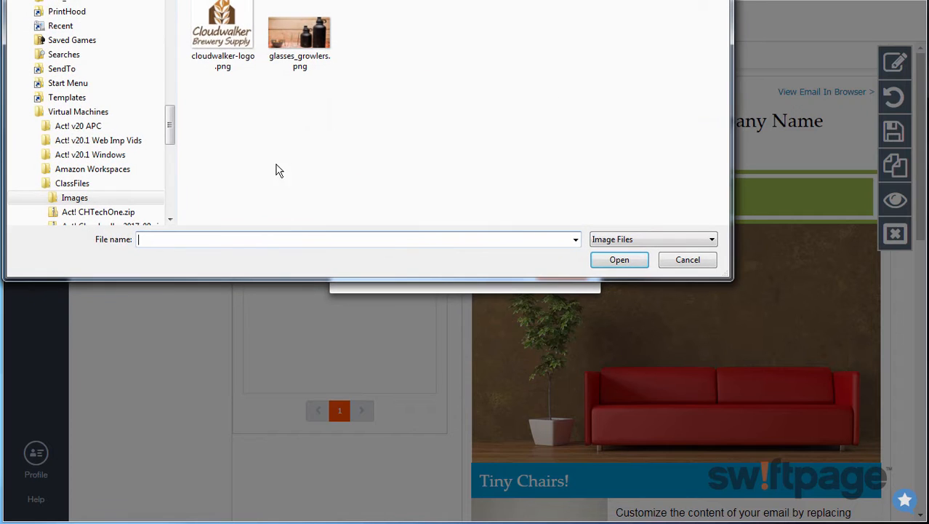
left_click_drag(173, 141, 170, 166)
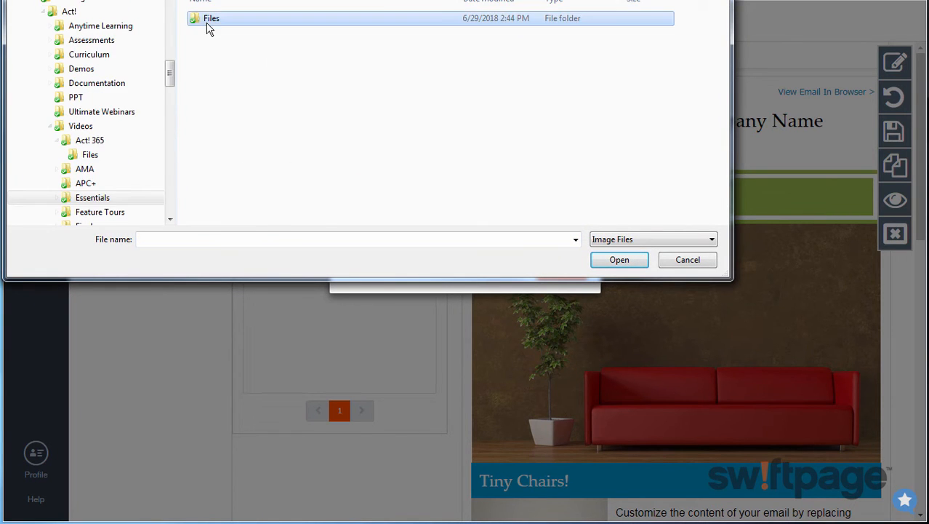
double_click(208, 24)
left_click(682, 144)
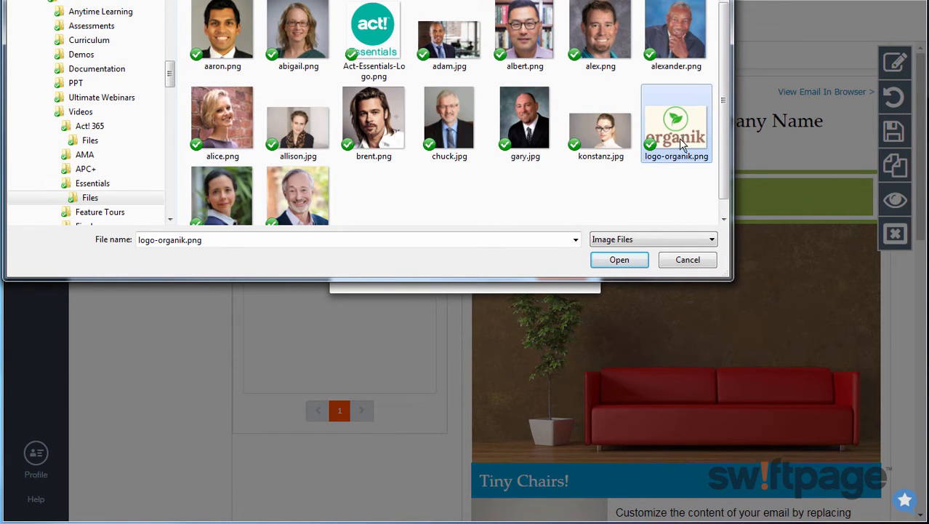
left_click(624, 258)
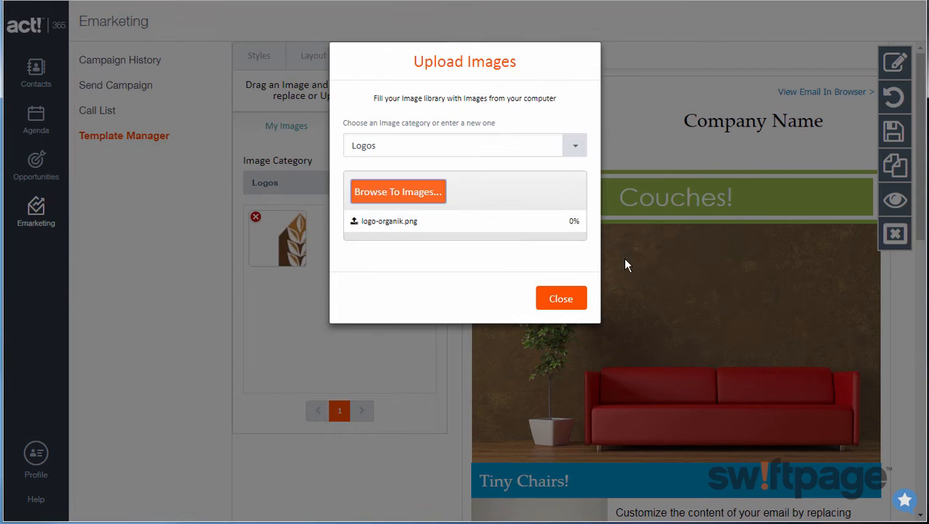
left_click(566, 293)
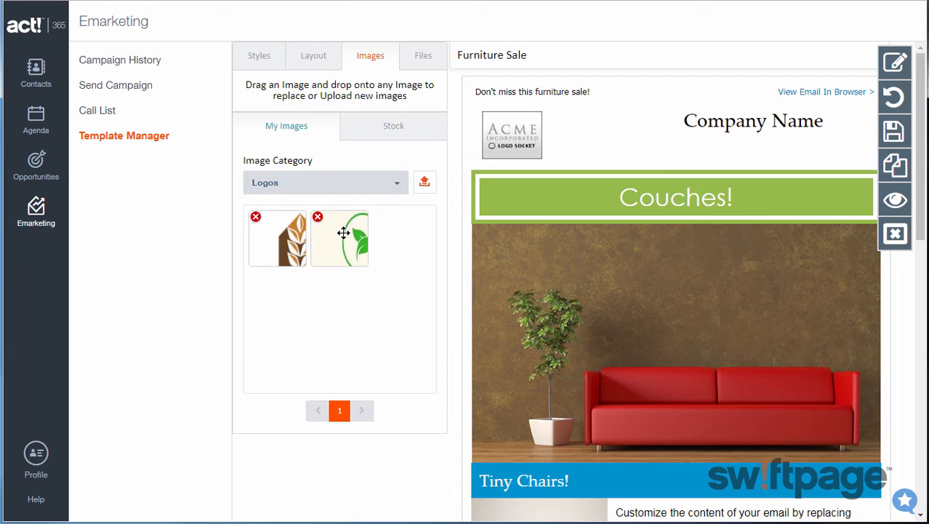
left_click_drag(338, 235, 525, 141)
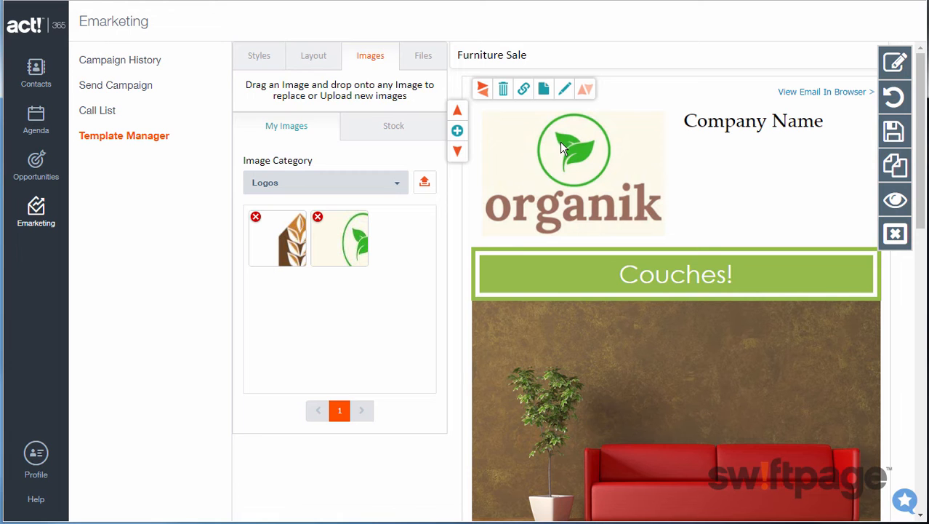
Try the Enhance tool on the organik logo in the photo editor, look through the other tools, and close without saving.
left_click(566, 90)
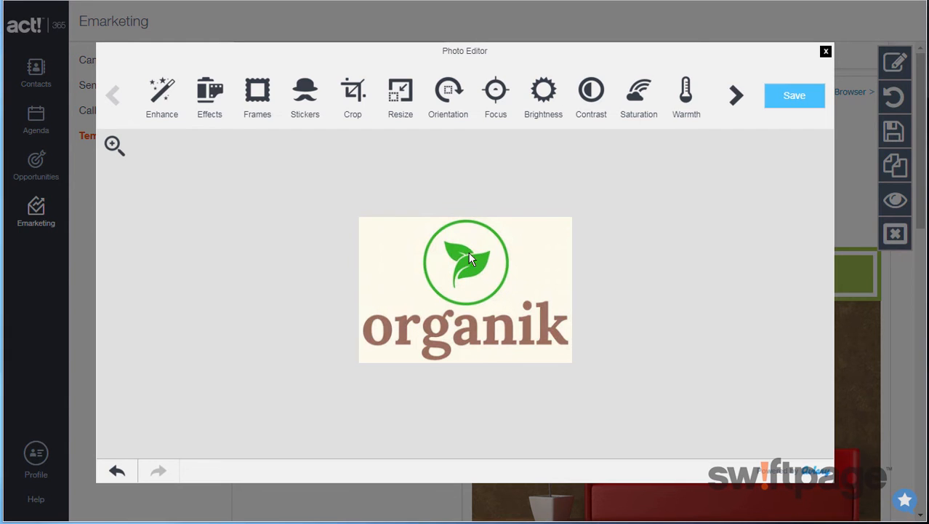
left_click(166, 93)
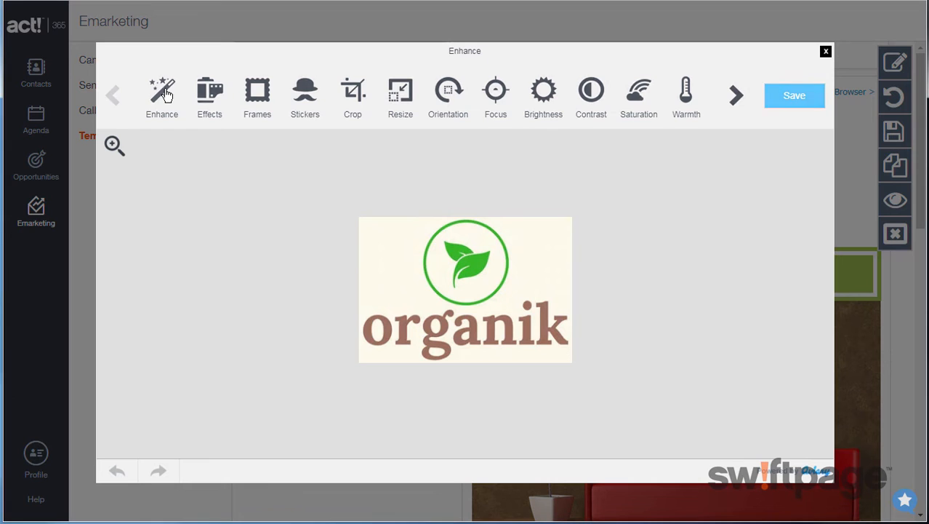
left_click(174, 95)
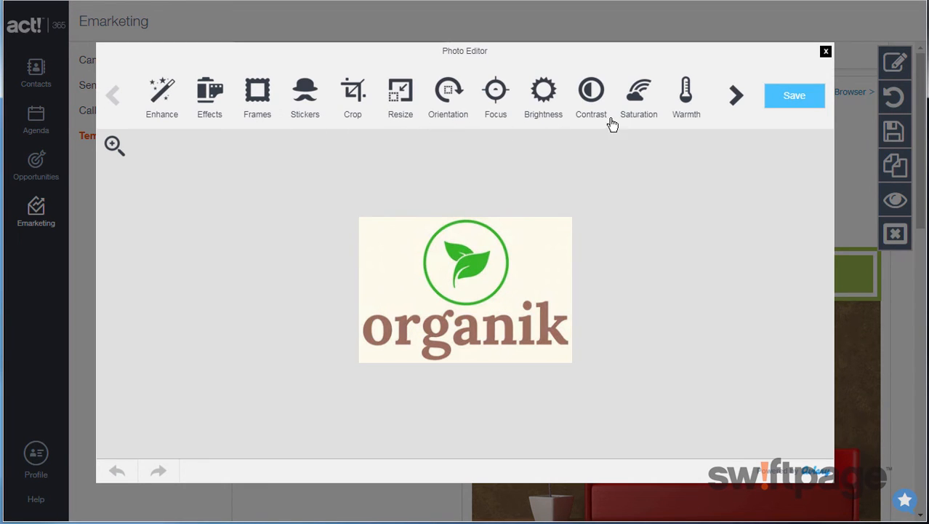
left_click(737, 103)
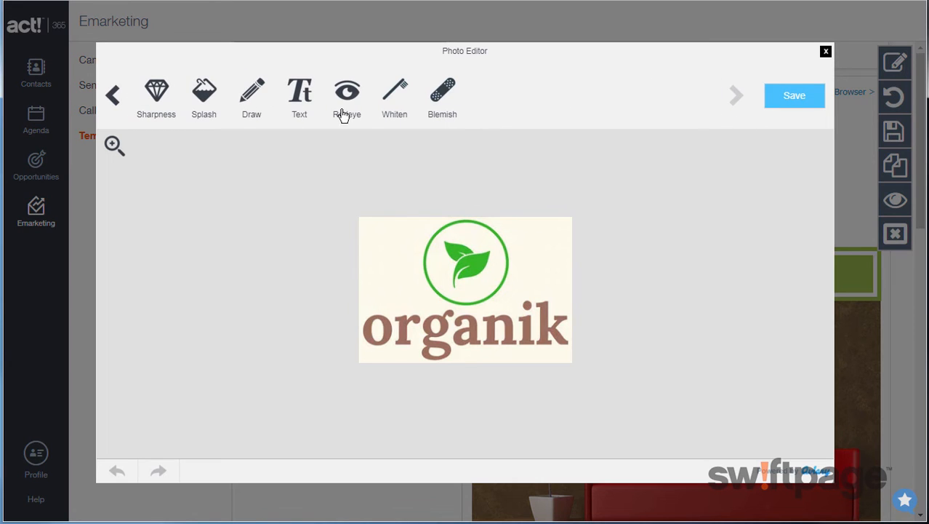
left_click(826, 53)
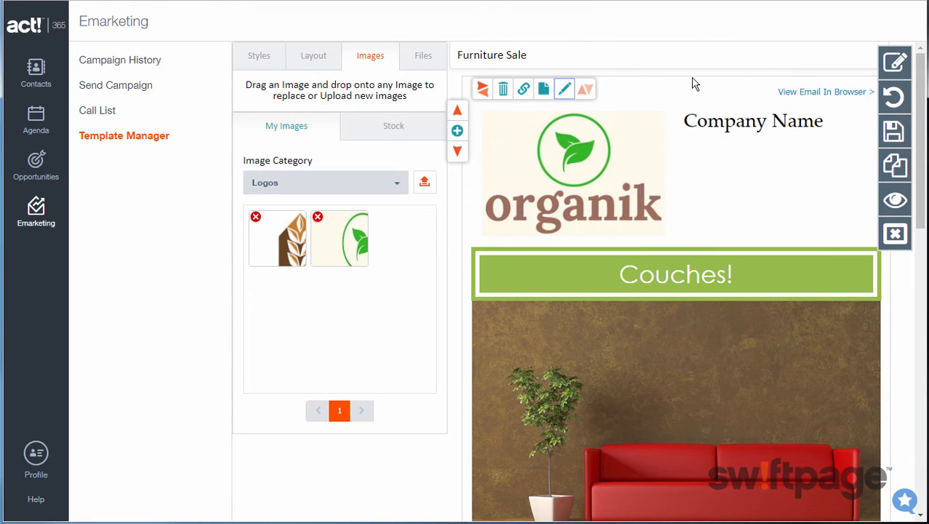
View the file attachment options, save the Furniture Sale template, and exit the builder keeping the changes.
left_click(423, 61)
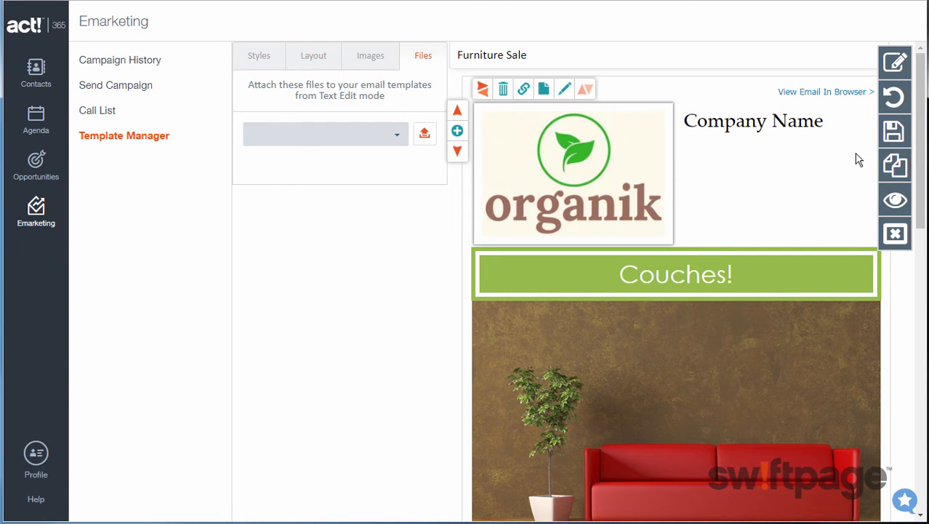
left_click(895, 136)
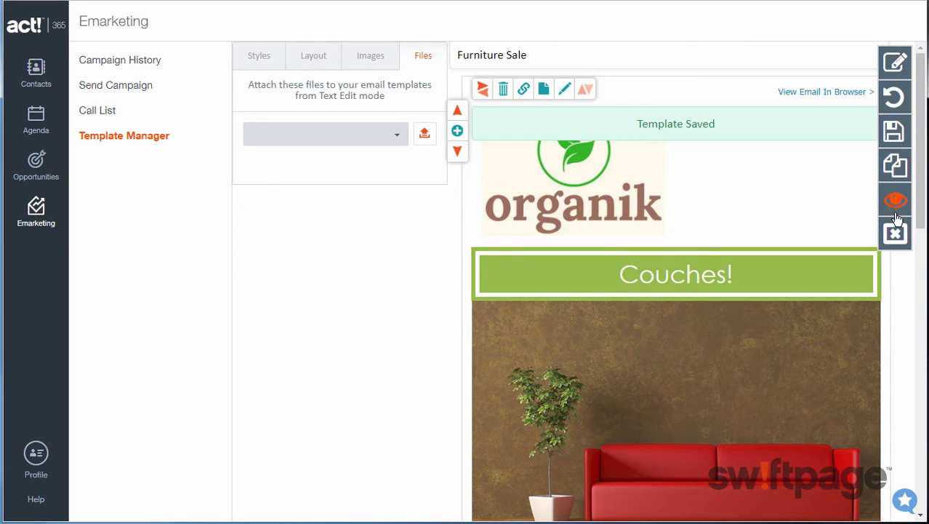
left_click(897, 236)
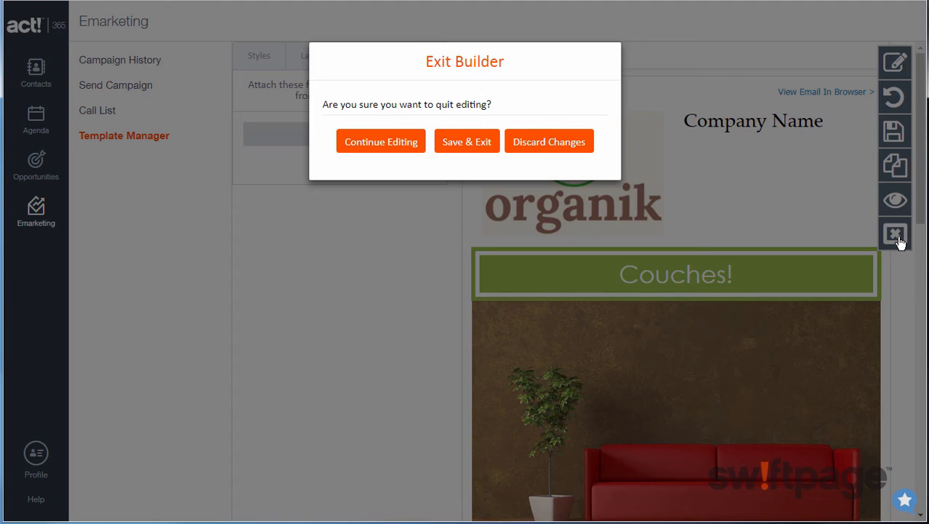
left_click(467, 145)
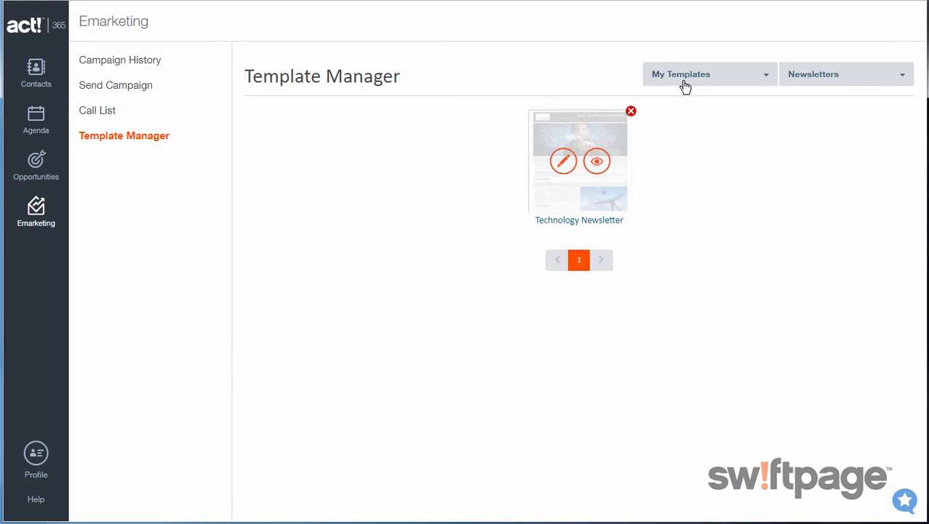
Show the Product Promotions category of My Templates and open a preview of the Furniture Sale template.
left_click(832, 79)
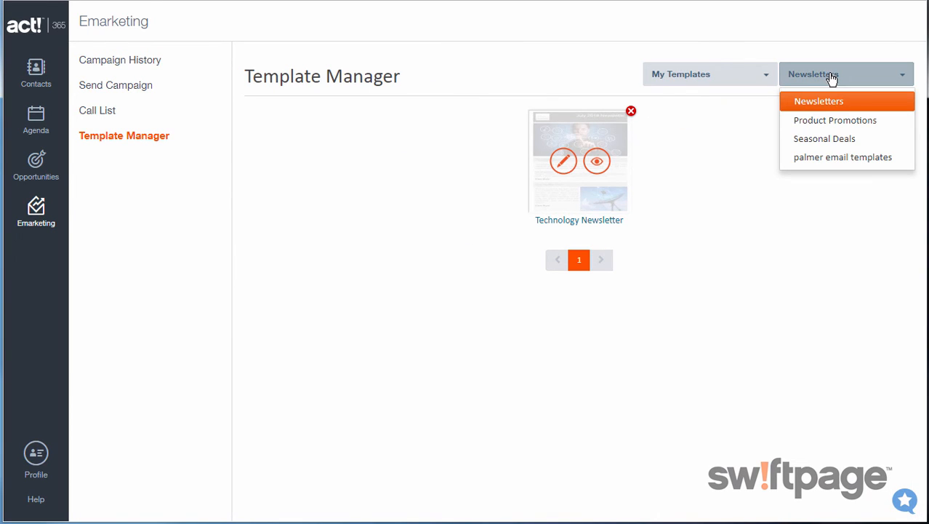
left_click(825, 119)
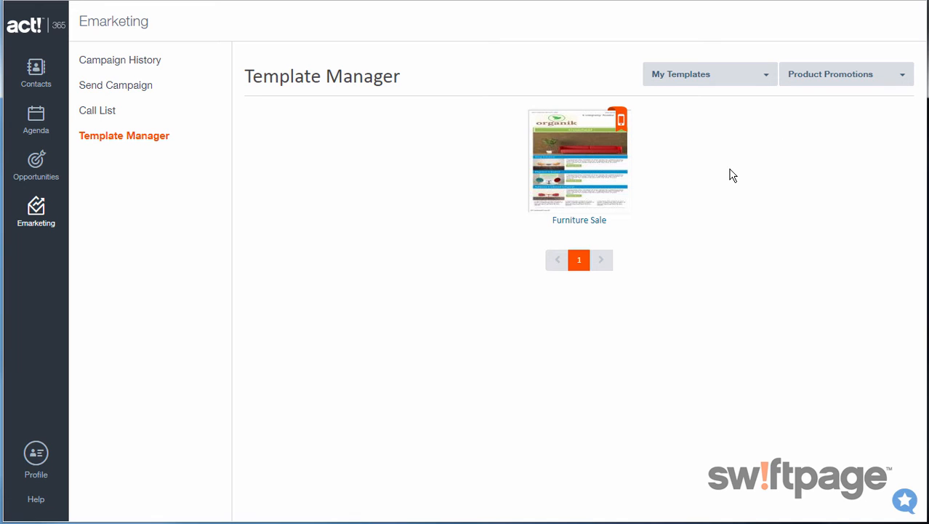
mouse_move(598, 171)
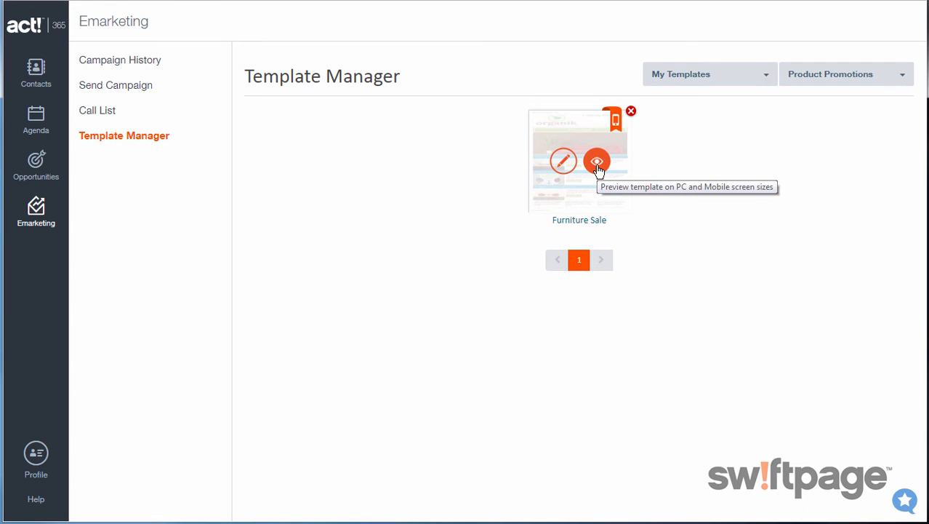
left_click(597, 171)
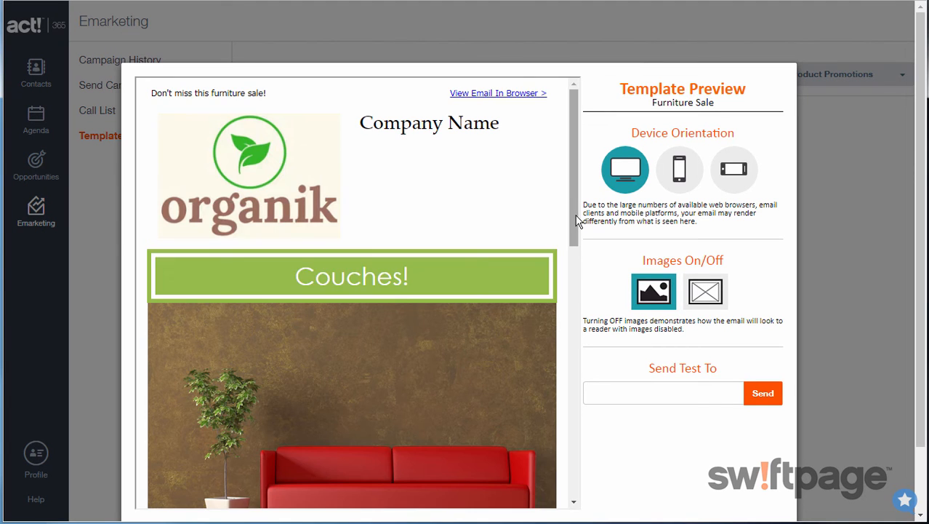
Check the Furniture Sale preview in portrait phone, landscape phone and desktop layouts, and close the preview.
left_click_drag(576, 218, 573, 145)
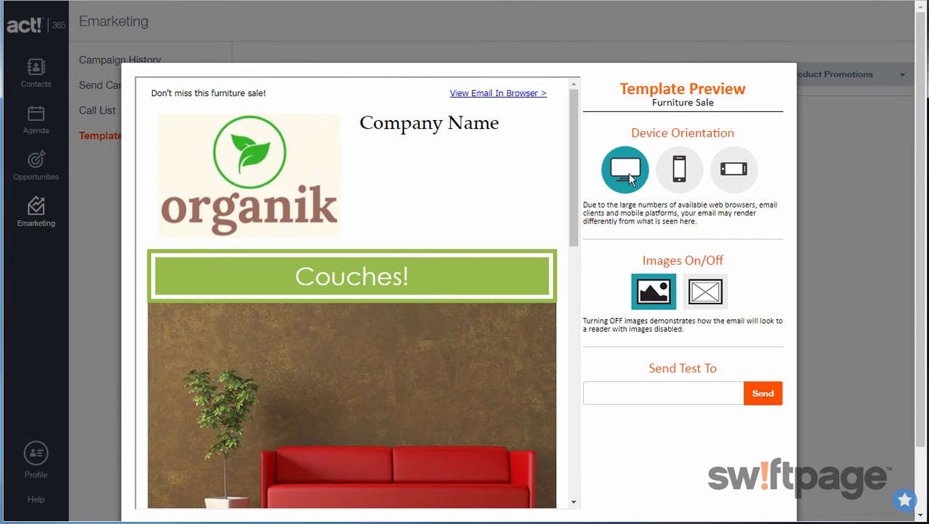
left_click(687, 179)
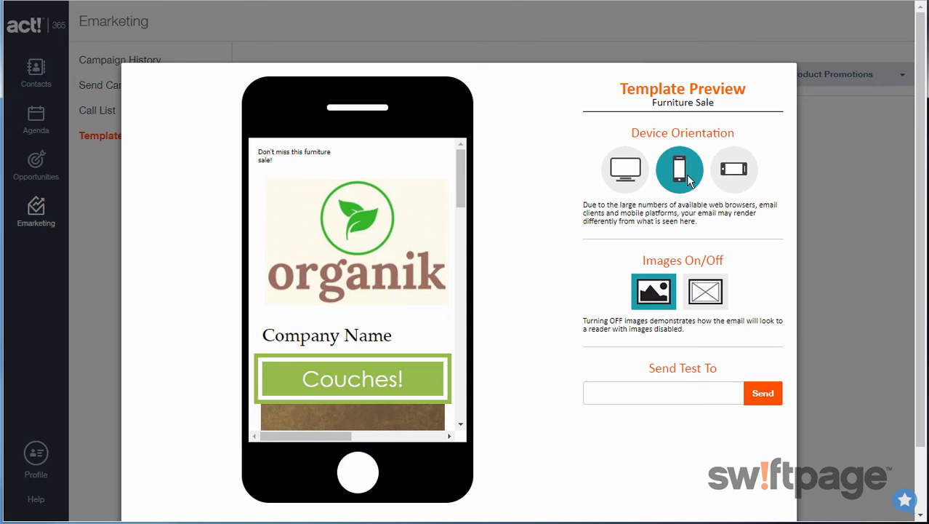
left_click(731, 179)
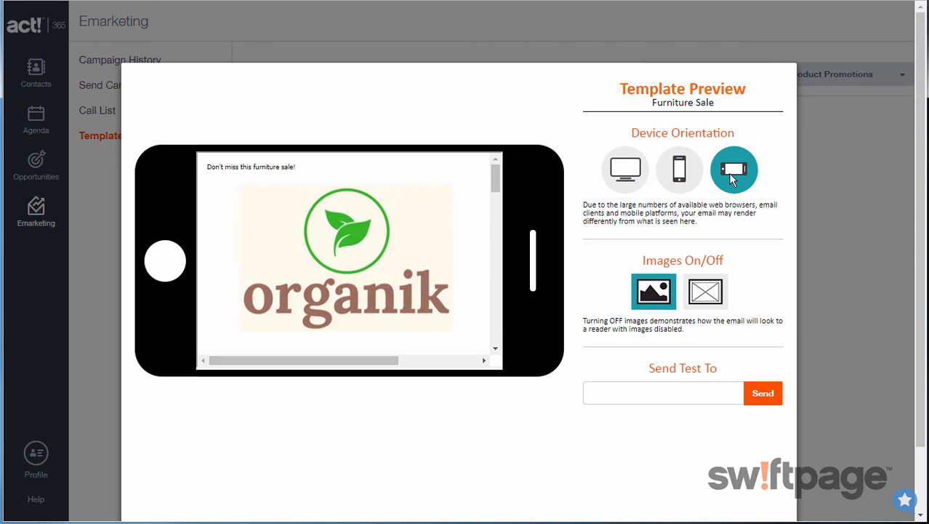
left_click(627, 182)
scroll(732, 444, "down", 1)
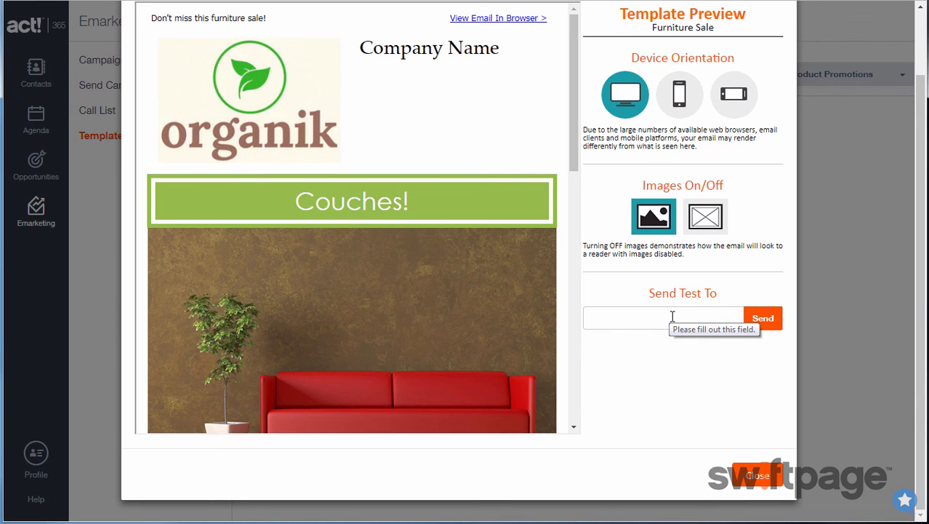
left_click(750, 476)
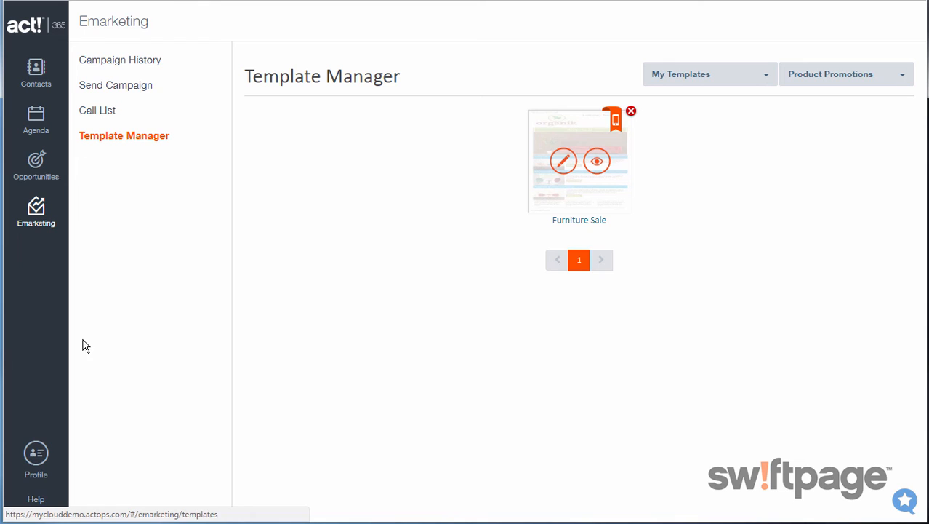
Display the list of available help resources.
left_click(37, 502)
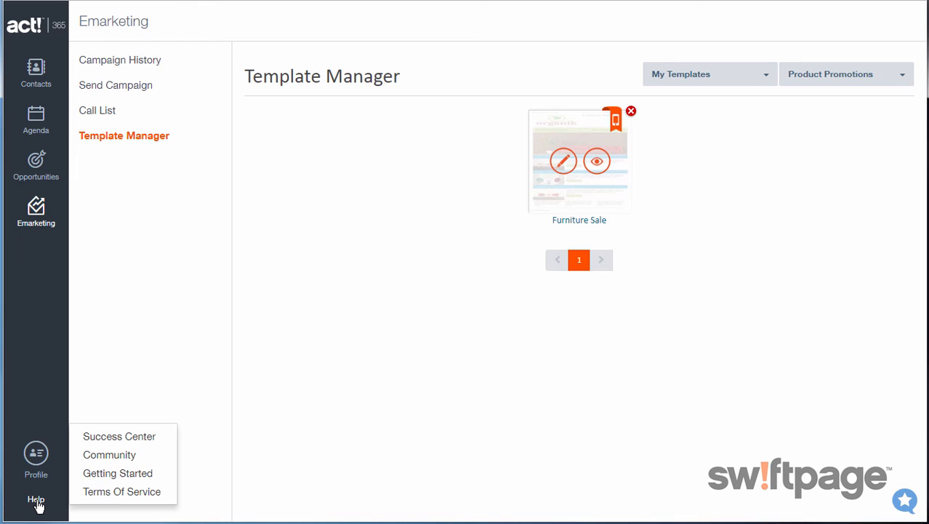